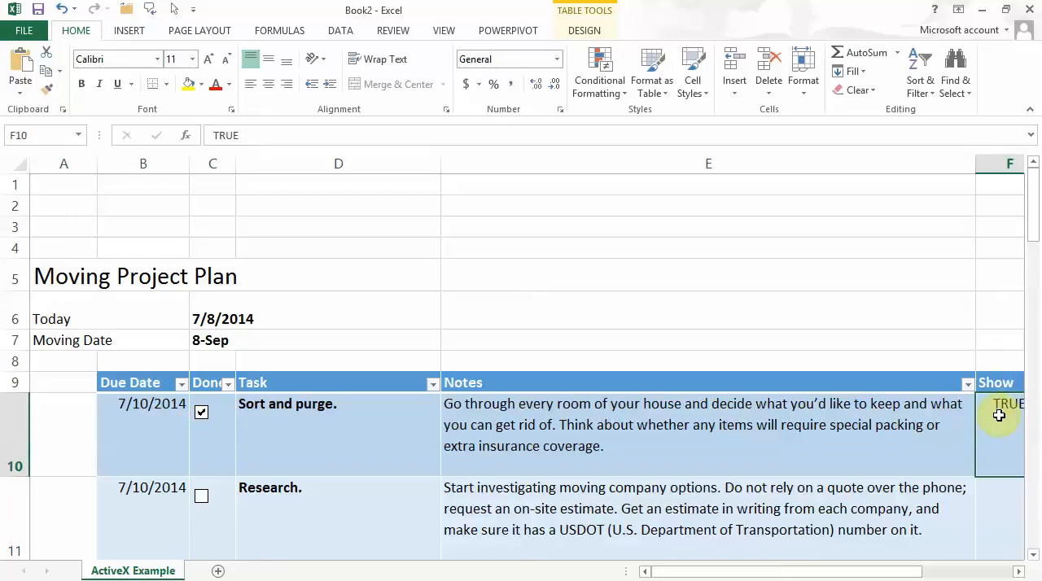
Uncheck the "Sort and purge" check box and examine the object positioning settings in its control formatting.
left_click(201, 416)
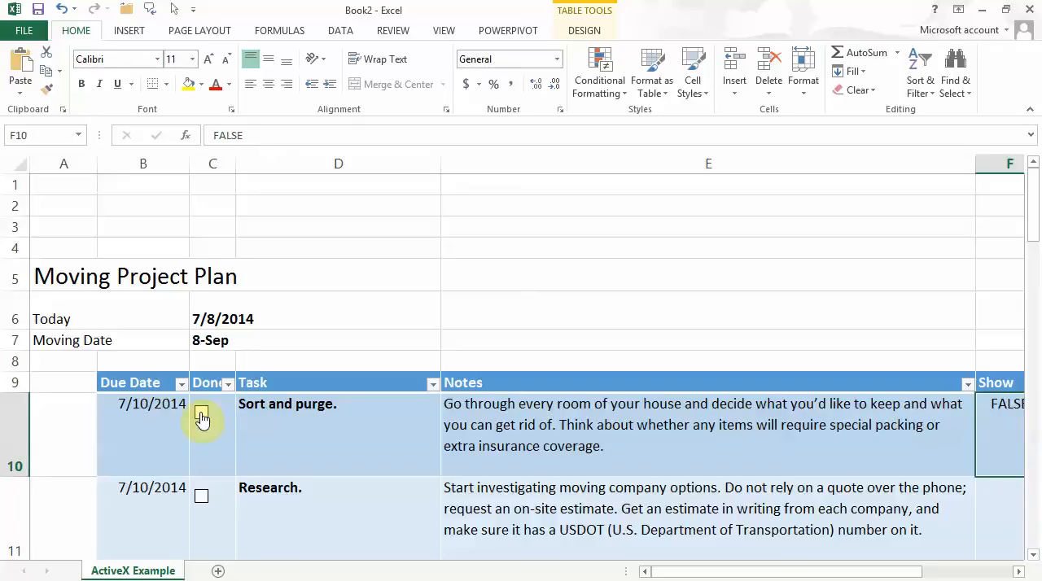
right_click(201, 415)
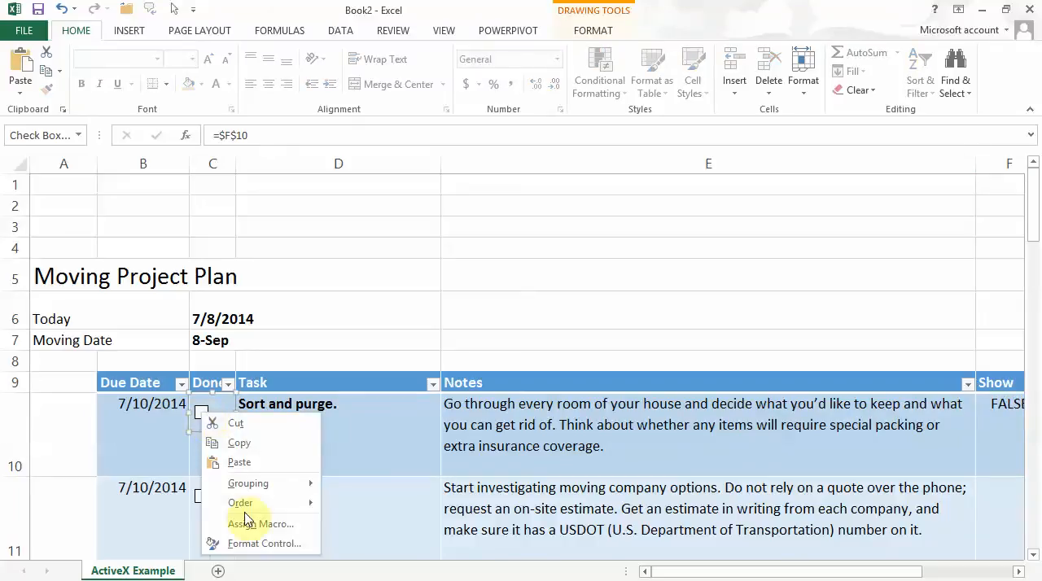
left_click(259, 544)
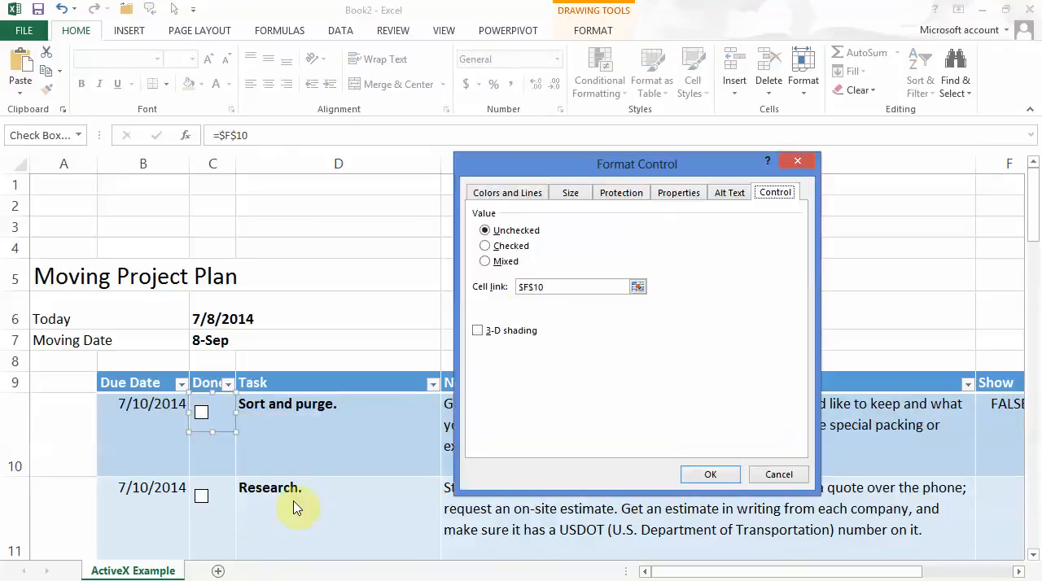
left_click(658, 198)
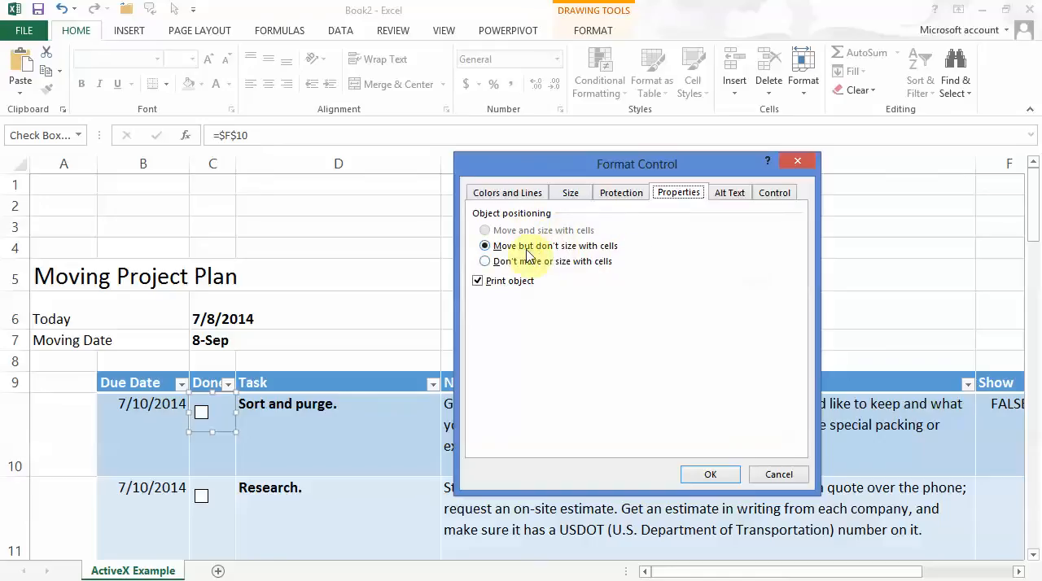
left_click(782, 476)
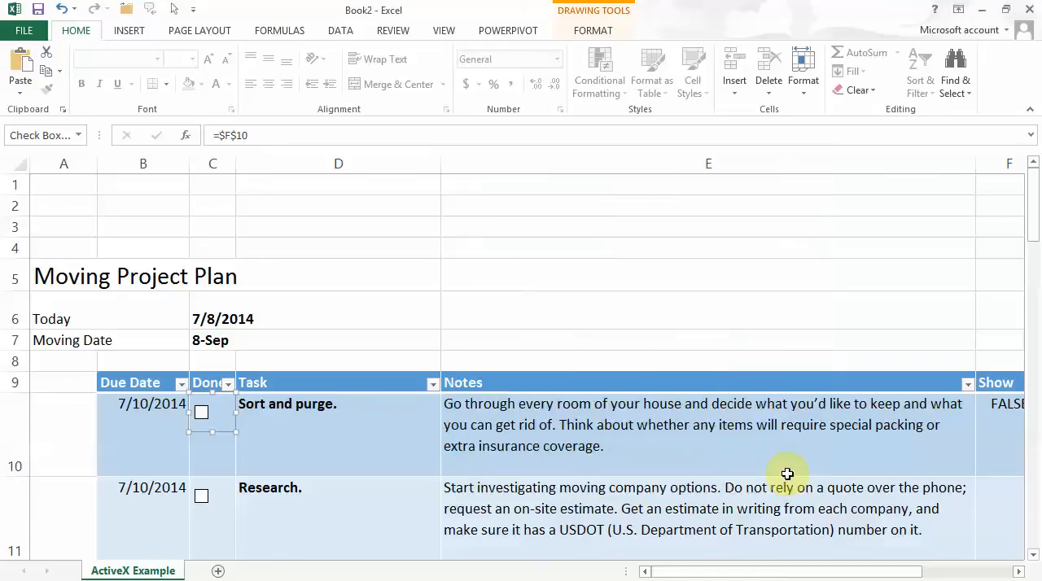
Delete the existing form check boxes from the Done column in the "Sort and purge" and "Research" rows.
key("Escape")
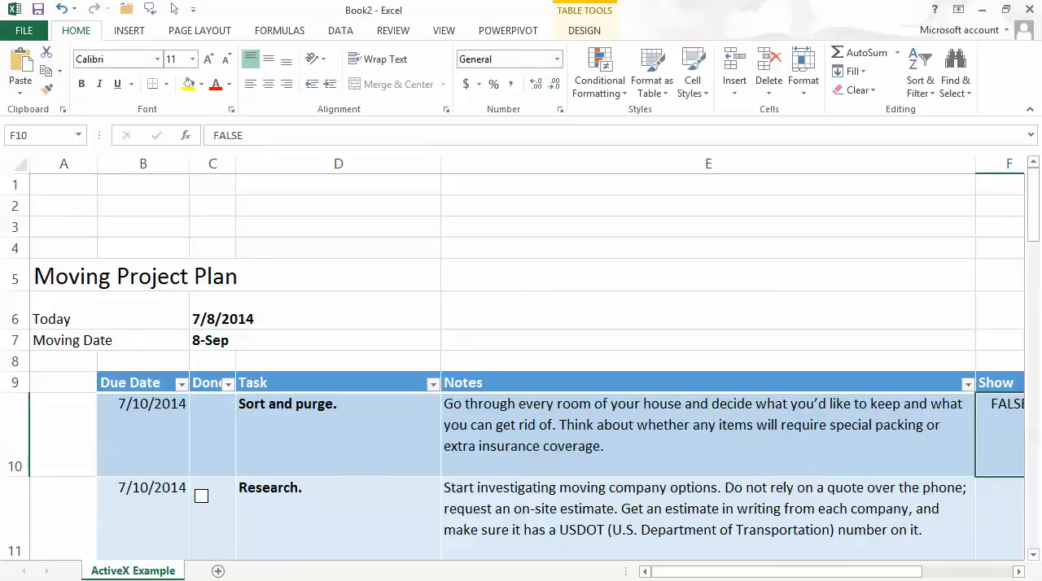
right_click(202, 499)
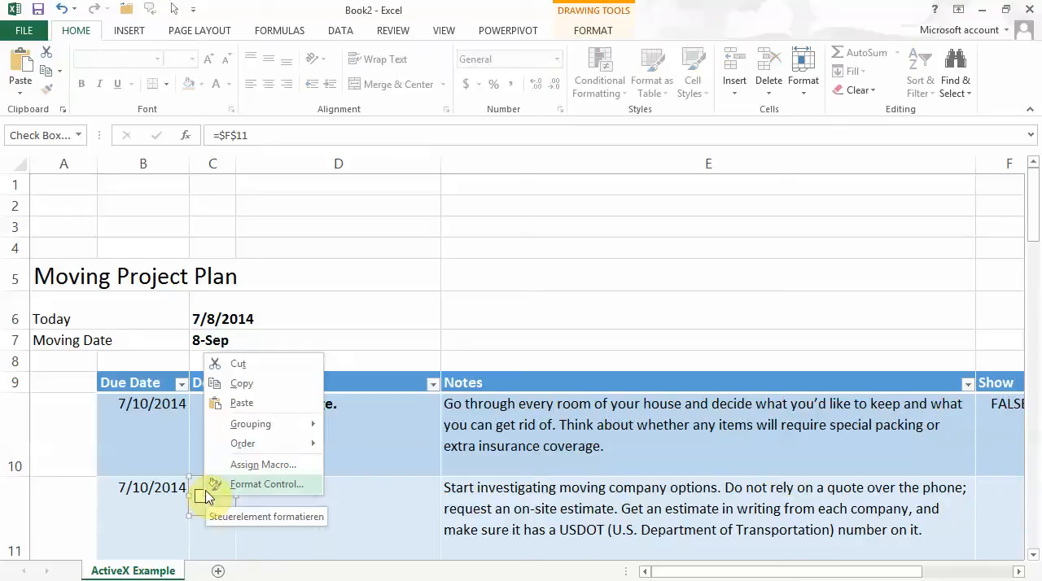
left_click(206, 491)
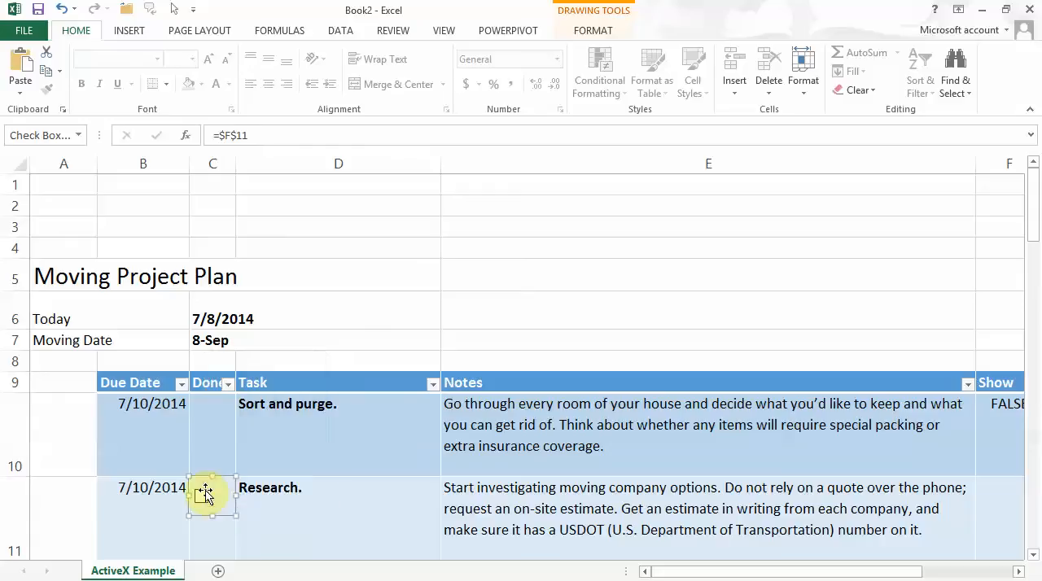
key("Escape")
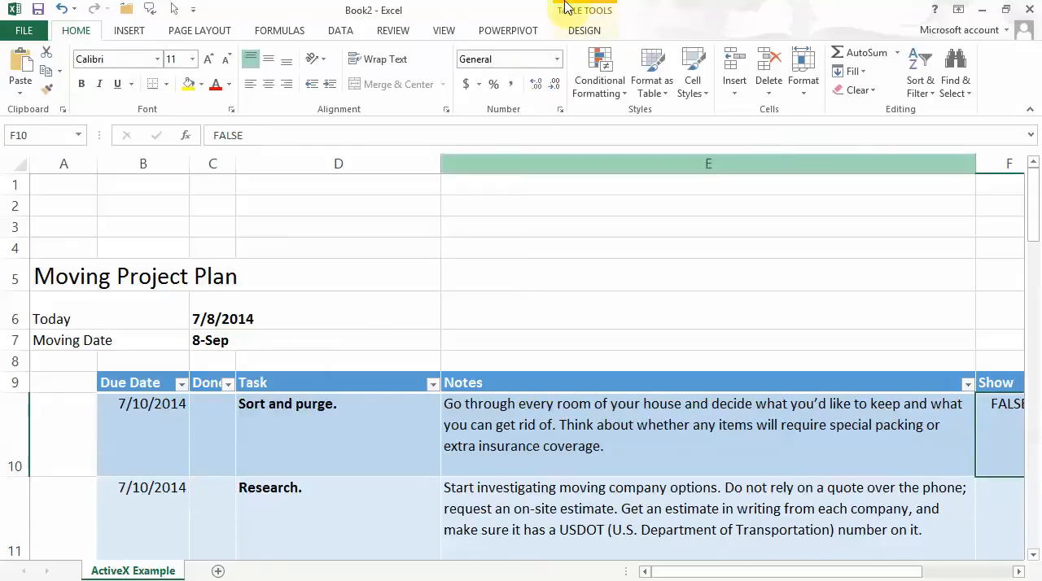
Customize the ribbon so that the Developer tab is enabled.
right_click(405, 35)
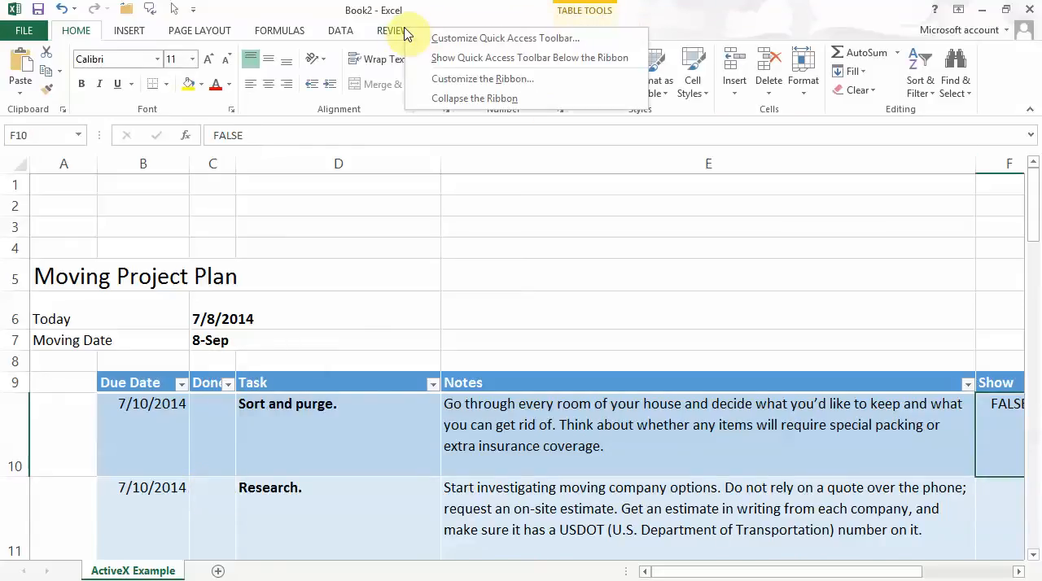
left_click(440, 81)
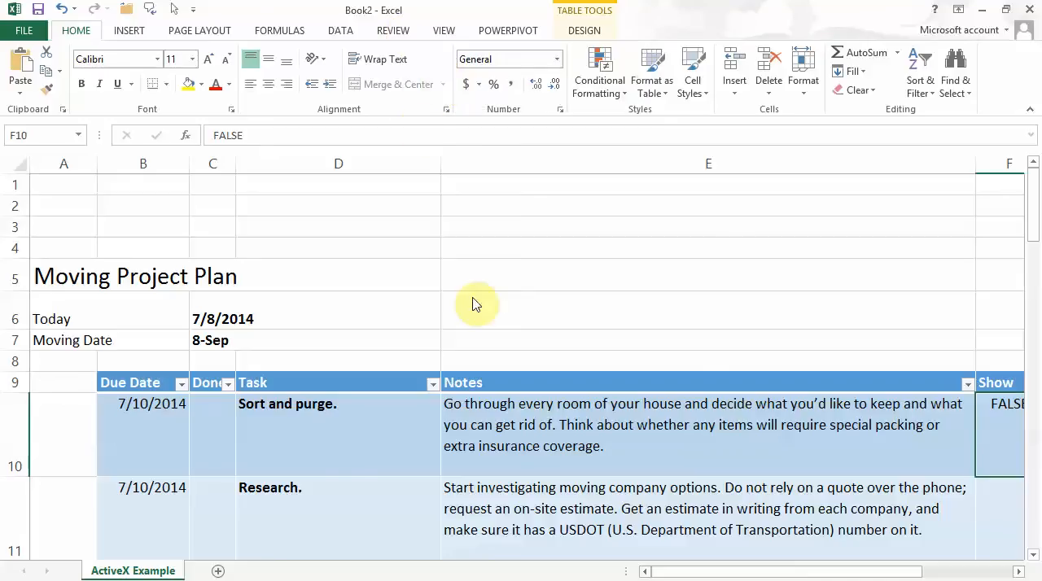
left_click(664, 361)
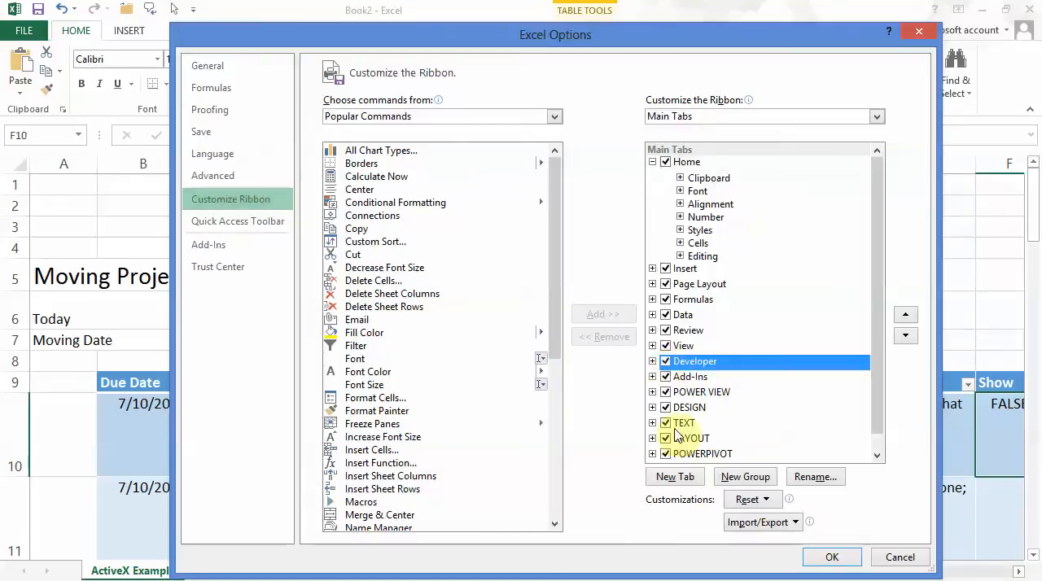
left_click(826, 557)
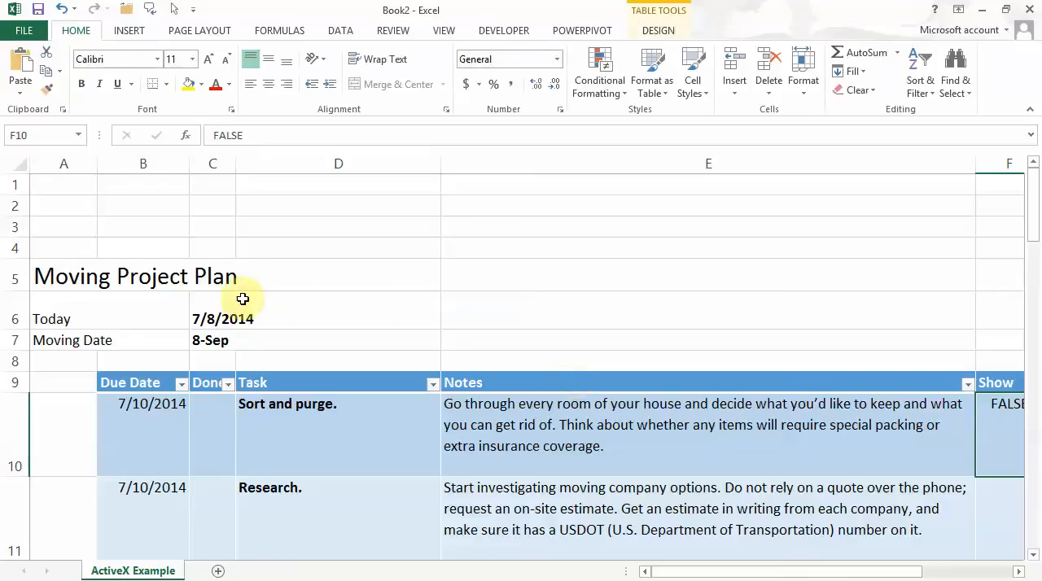
Clear the Show value in cell F10 and return to cell A1.
left_click(1002, 442)
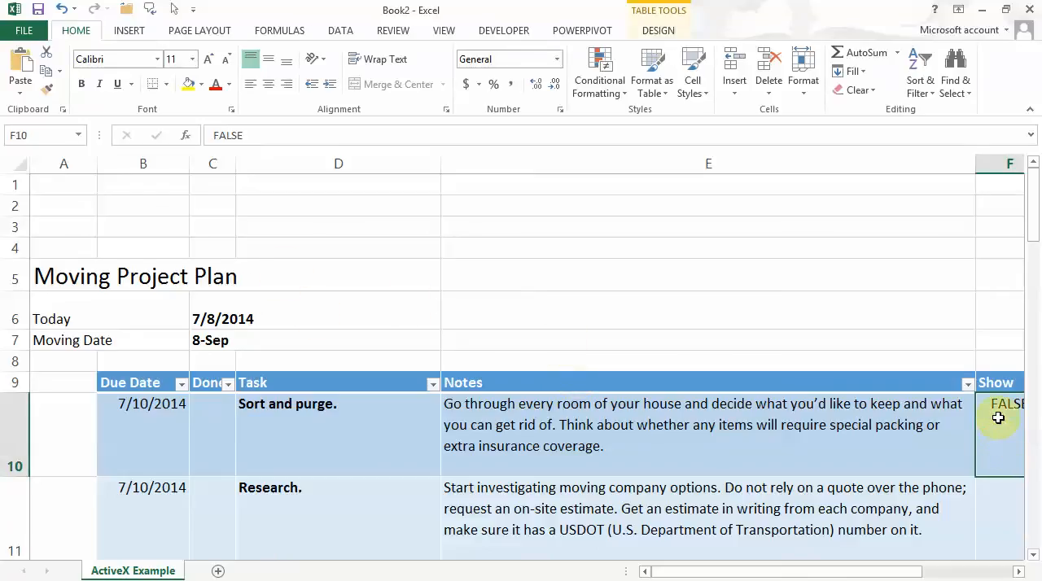
key("Delete")
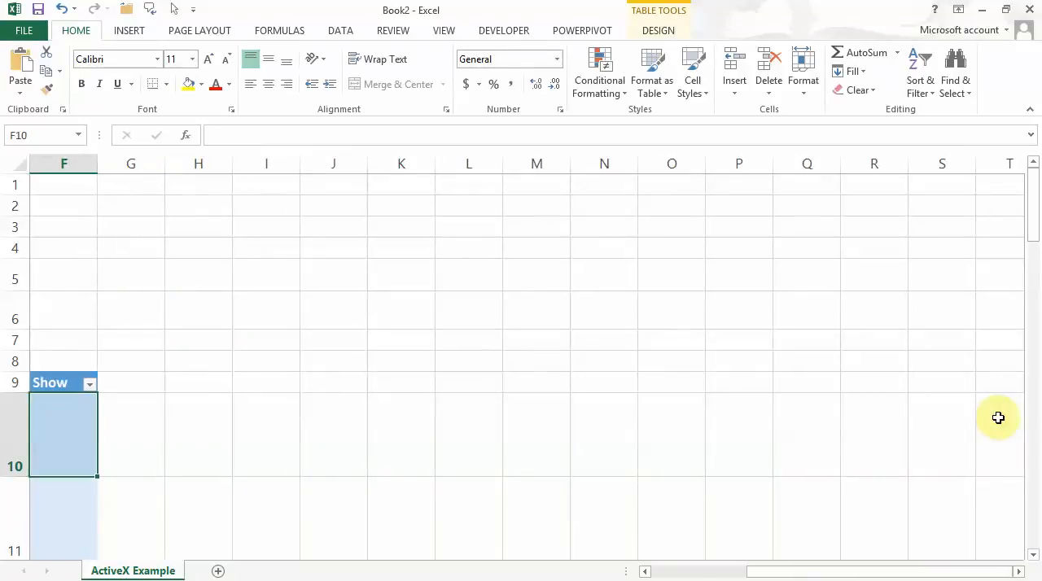
key("ctrl+Home")
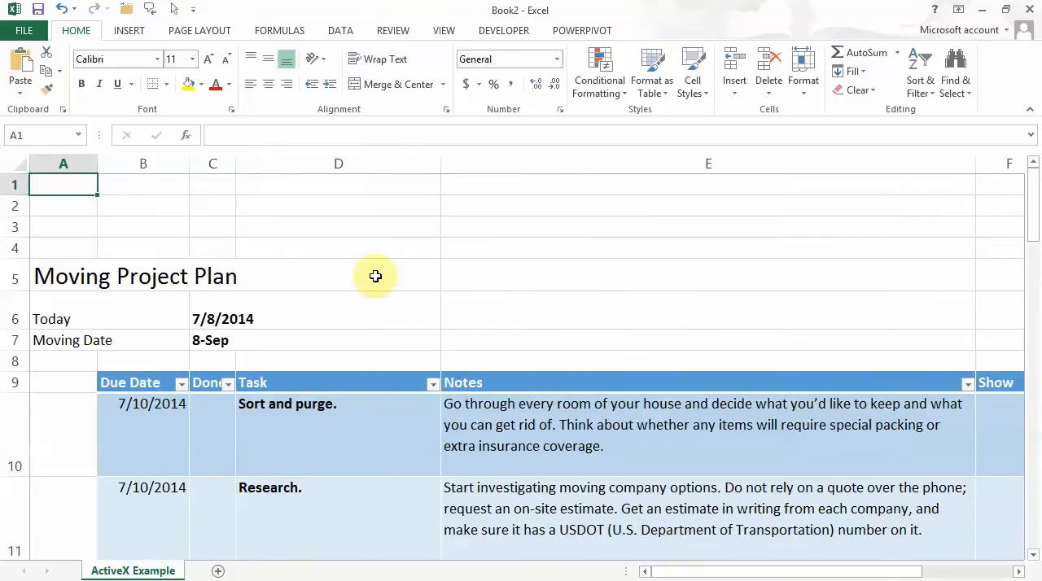
Insert an ActiveX check box that fills cell C10 in the Done column of the "Sort and purge" row.
left_click(495, 31)
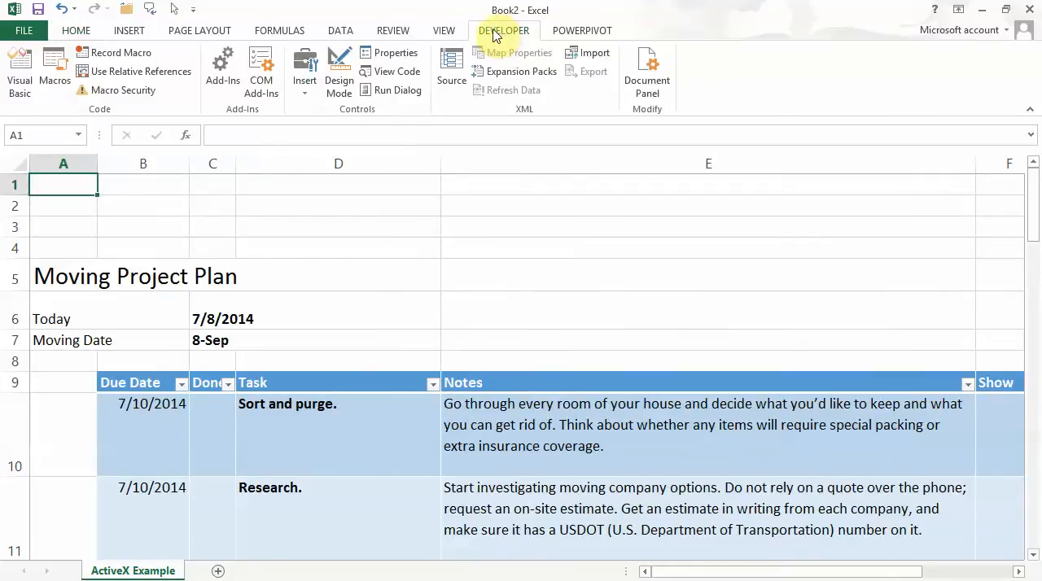
left_click(307, 92)
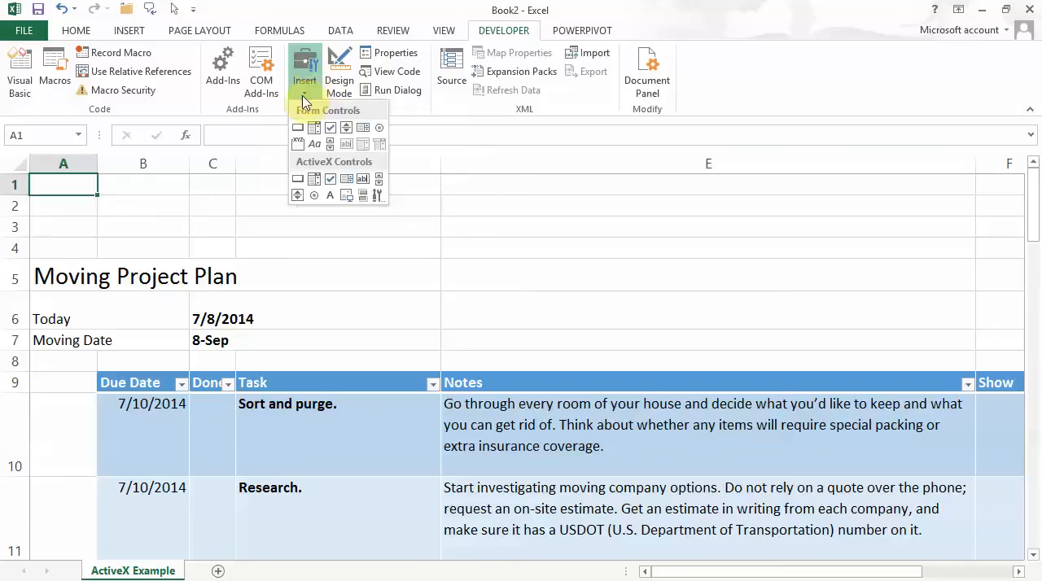
left_click(330, 180)
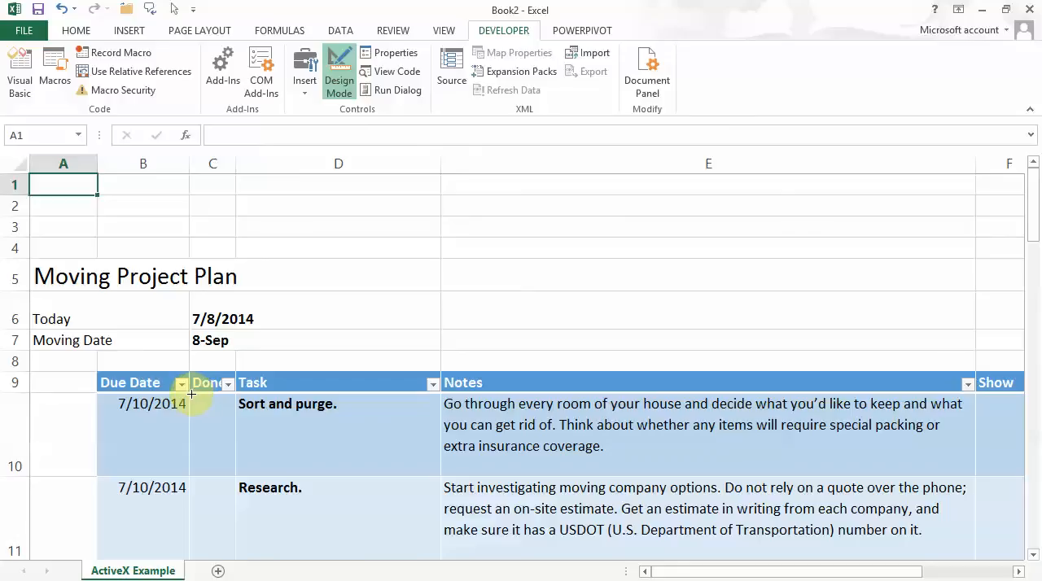
left_click_drag(193, 394, 211, 426)
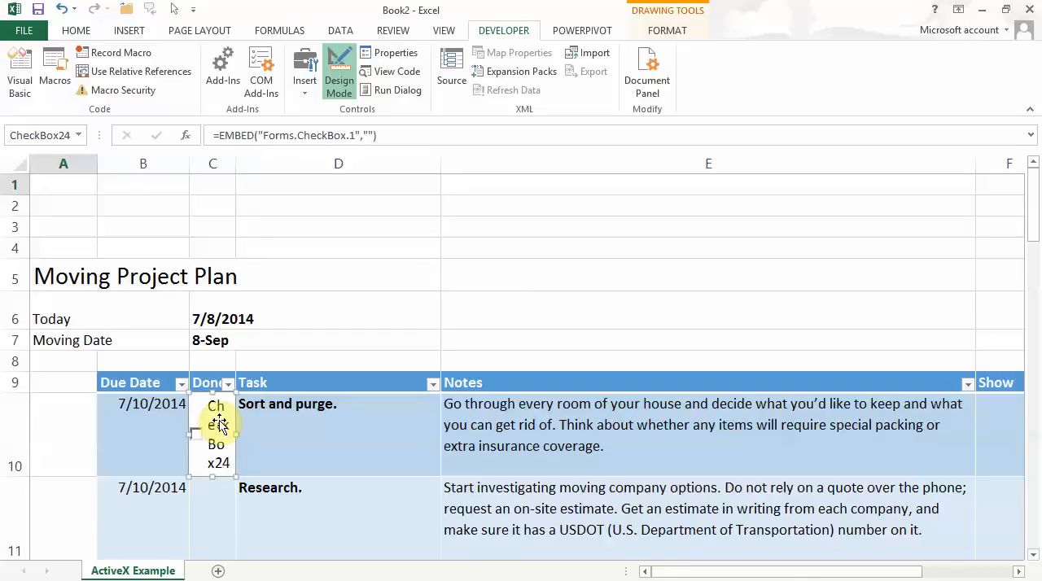
Remove the caption text from the ActiveX check box in C10 through its properties.
right_click(221, 425)
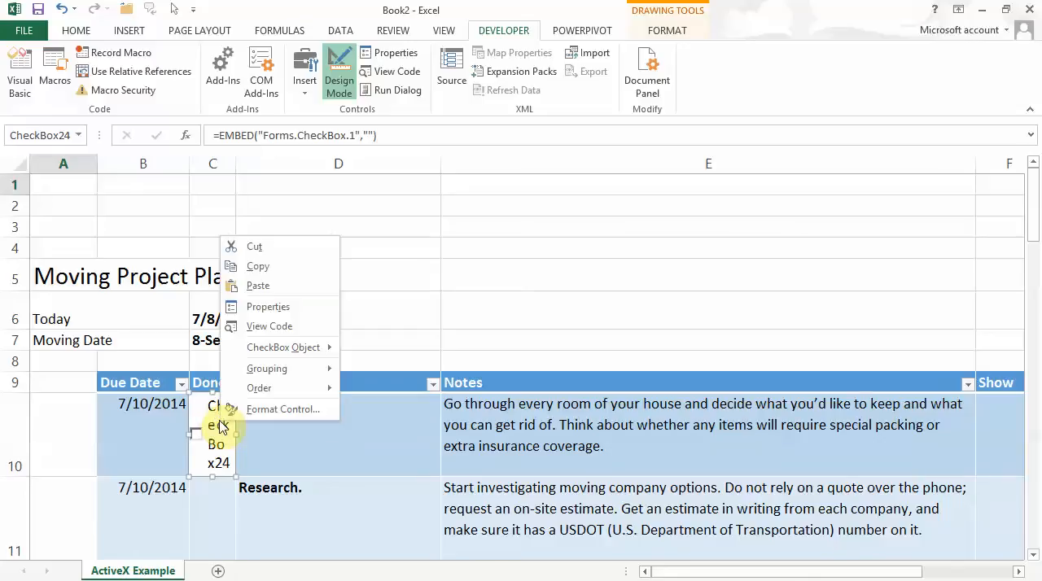
left_click(265, 310)
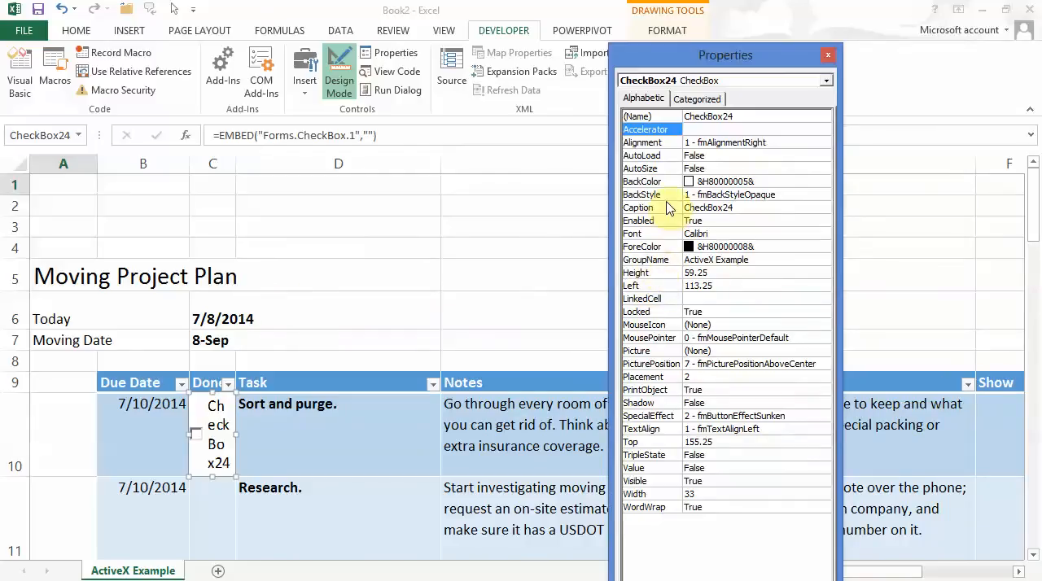
left_click(745, 207)
left_click(670, 210)
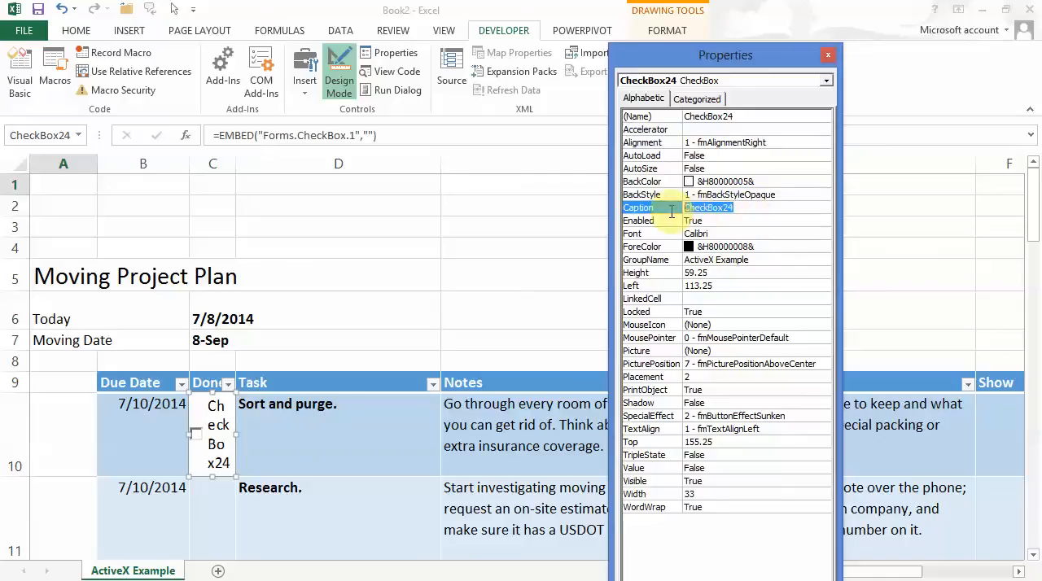
key("BackSpace")
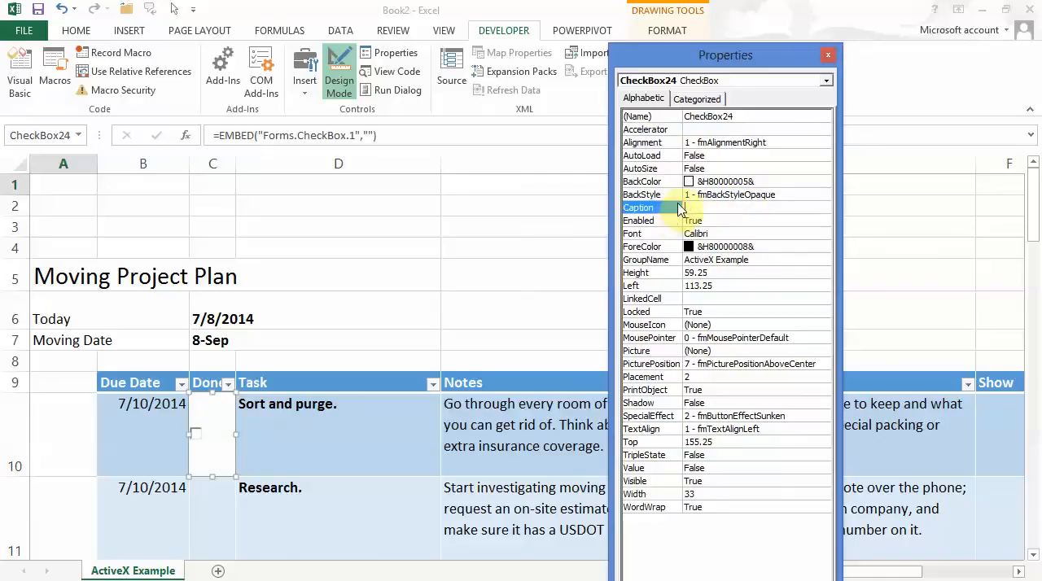
Set the BackStyle of the check box in C10 to 0 - fmBackStyleTransparent.
left_click(762, 195)
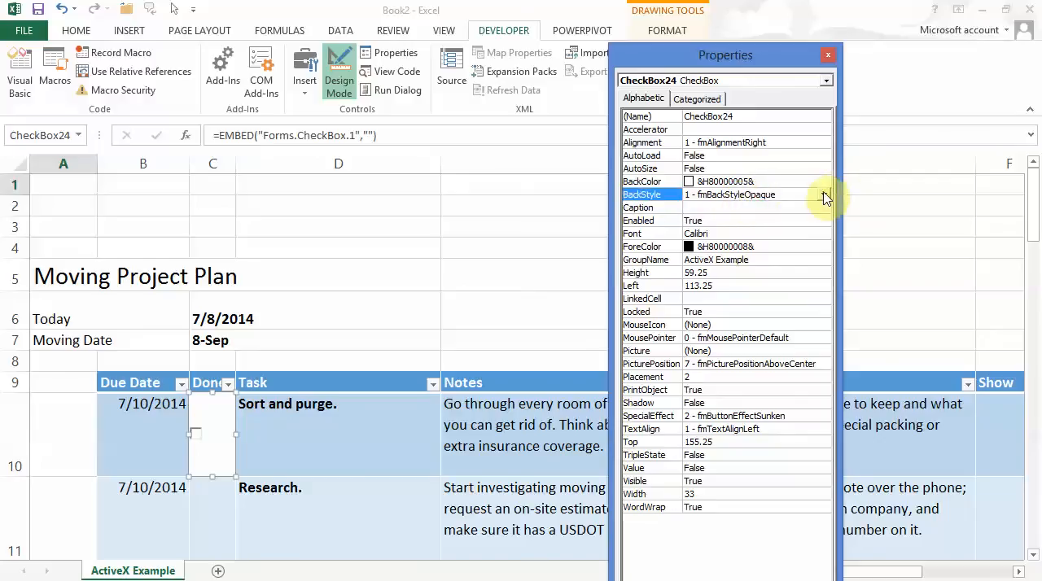
left_click(824, 195)
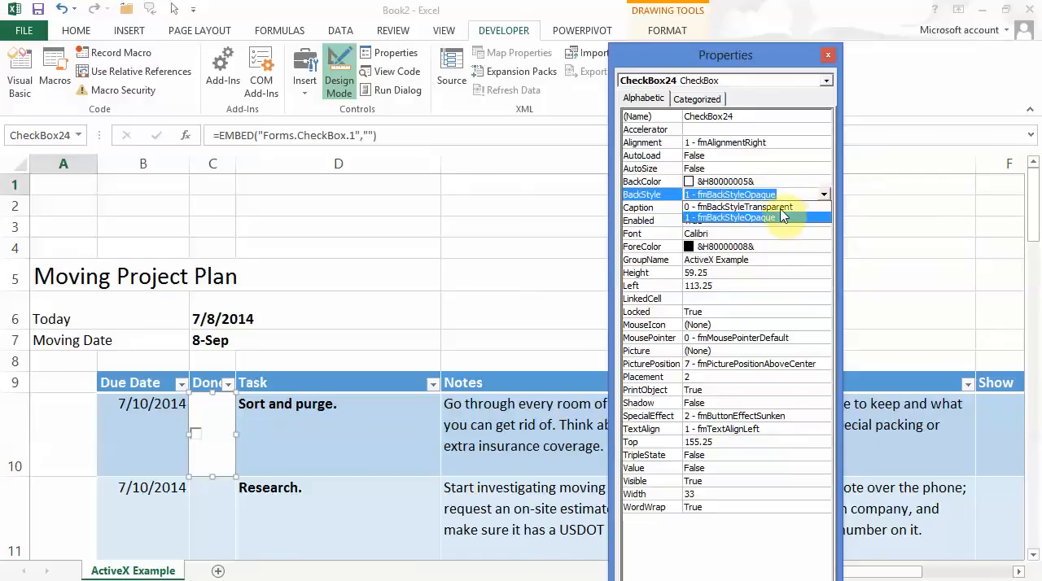
left_click(780, 208)
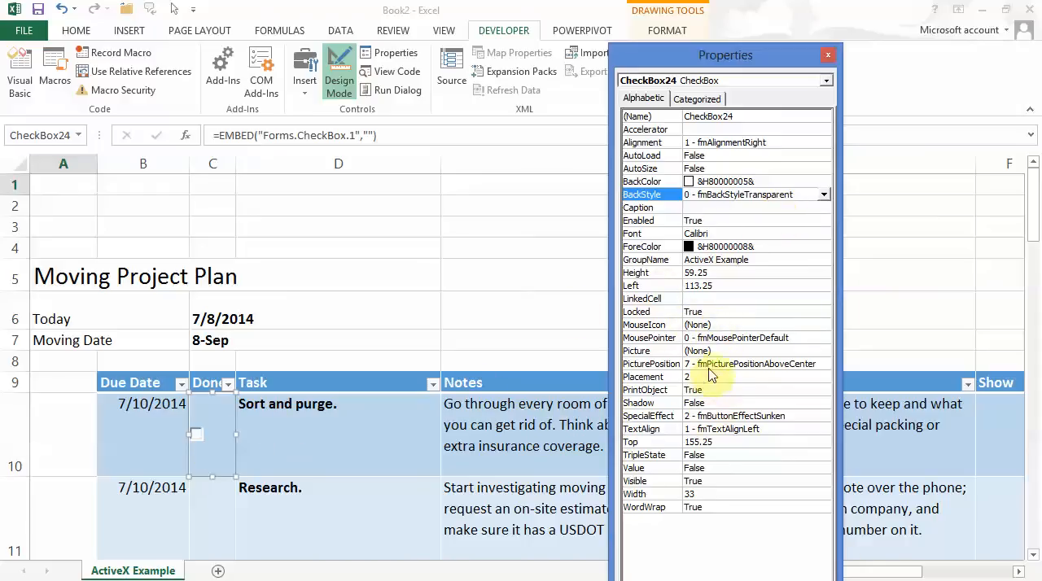
Link the check box in C10 to cell f10 with its LinkedCell property, and return to the worksheet.
left_click(699, 298)
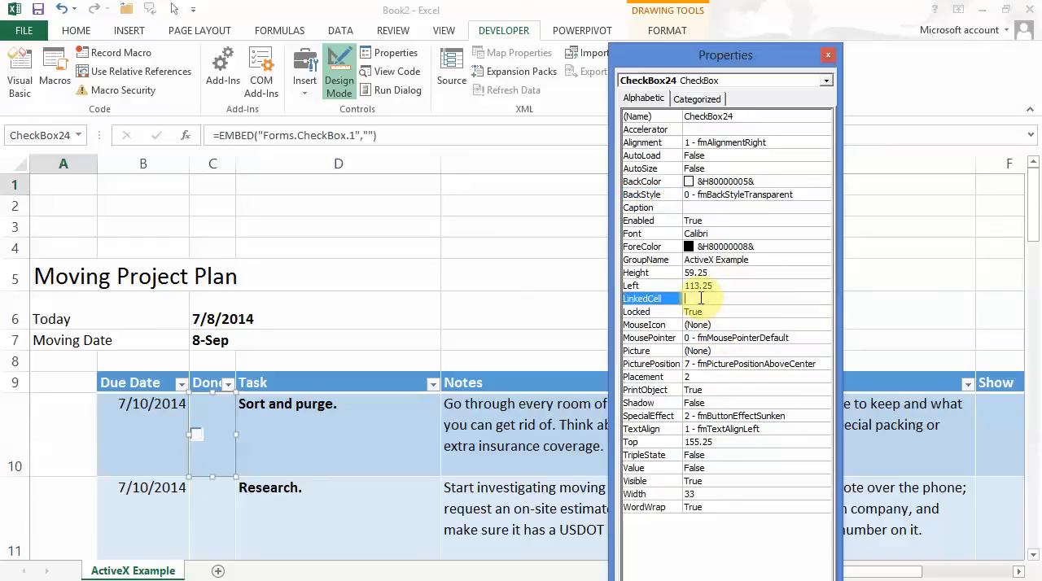
type("f10")
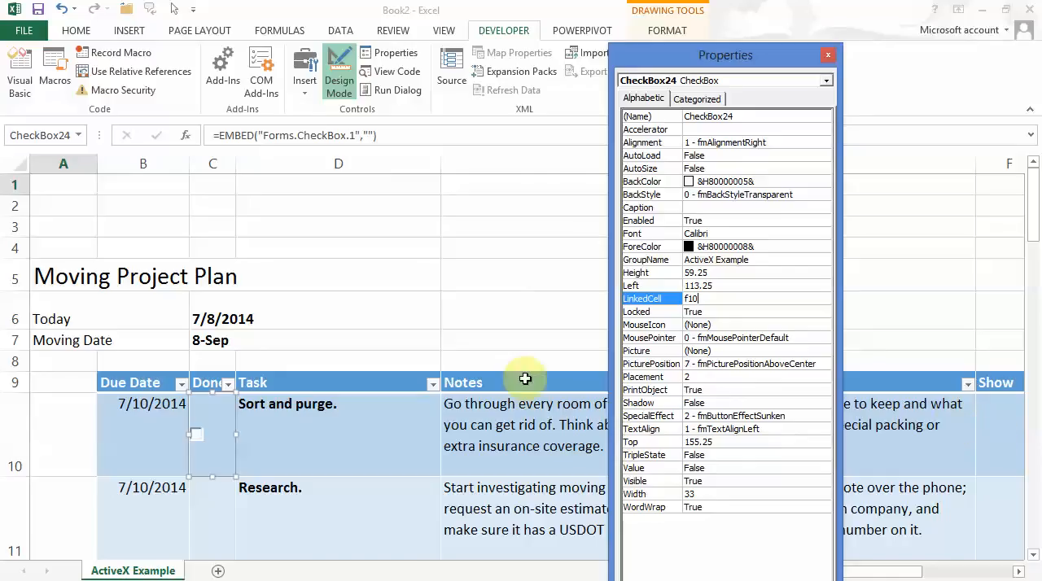
left_click(403, 327)
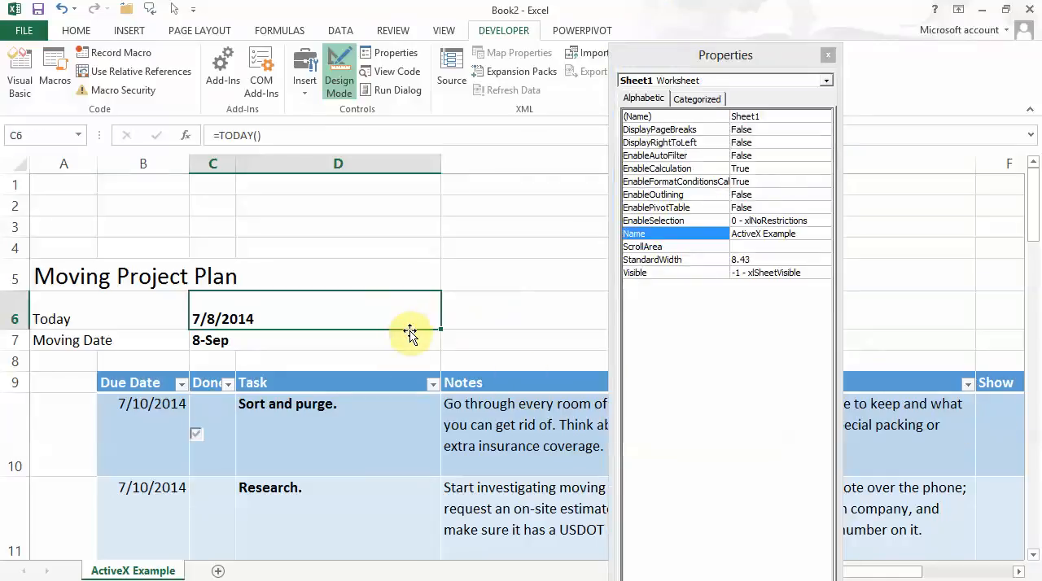
left_click(482, 337)
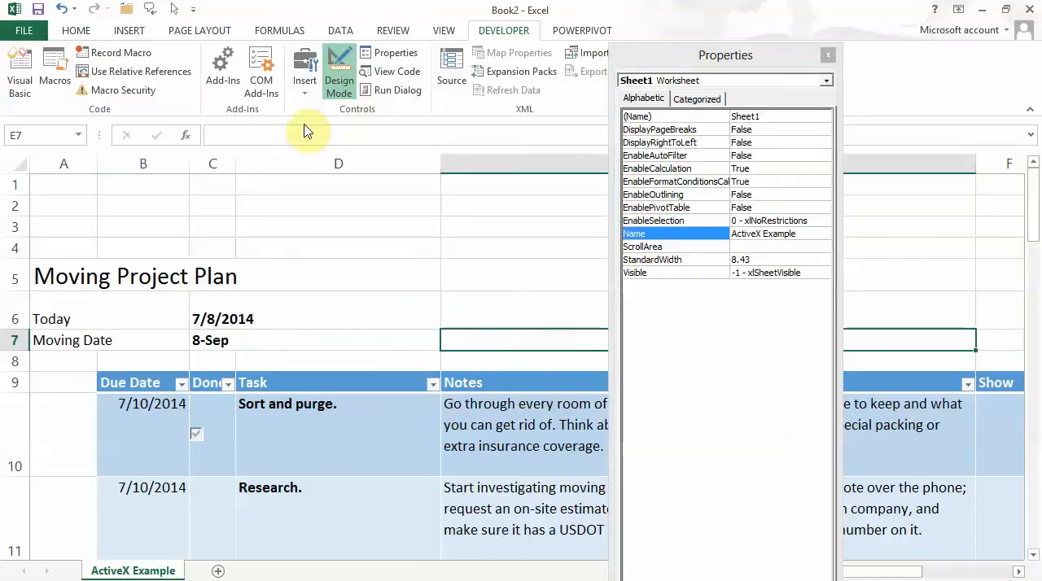
Insert a second ActiveX check box that fills cell C11 in the Done column of the "Research" row.
left_click(306, 91)
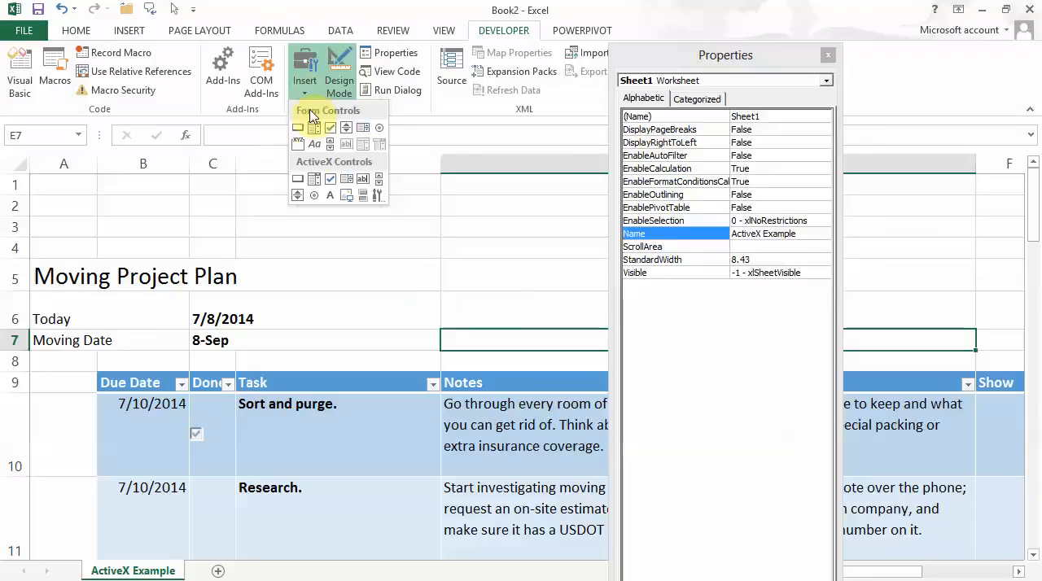
left_click(328, 180)
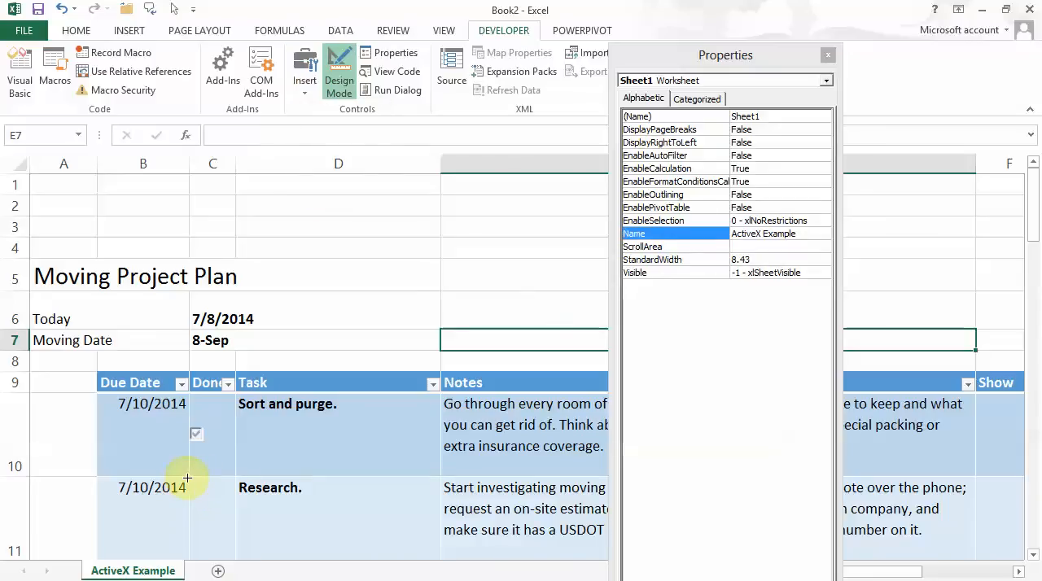
left_click_drag(187, 478, 210, 492)
left_click(210, 492)
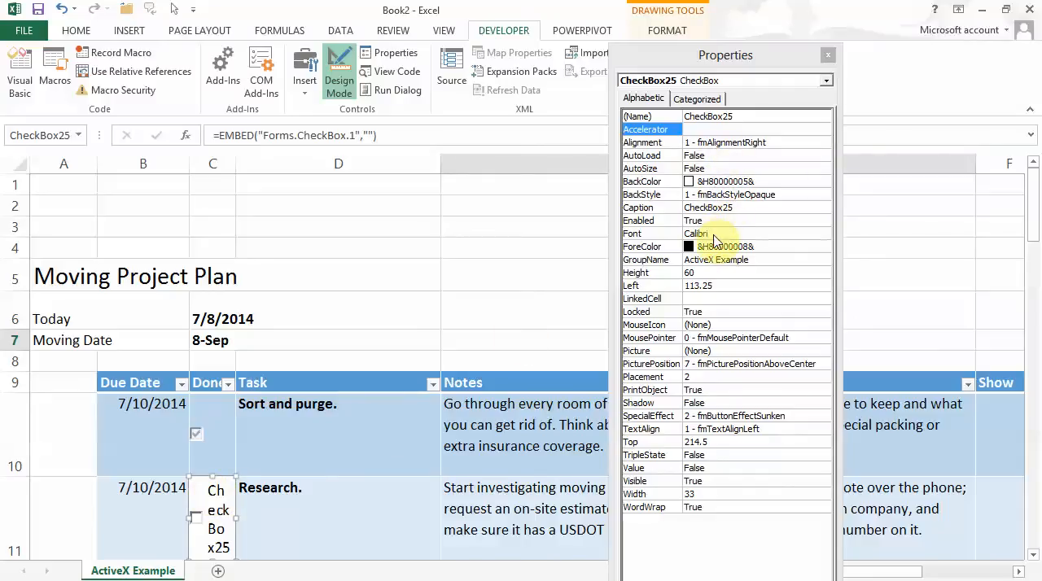
Set the BackStyle of the check box in C11 to 0 - fmBackStyleTransparent and clear its caption.
left_click(736, 195)
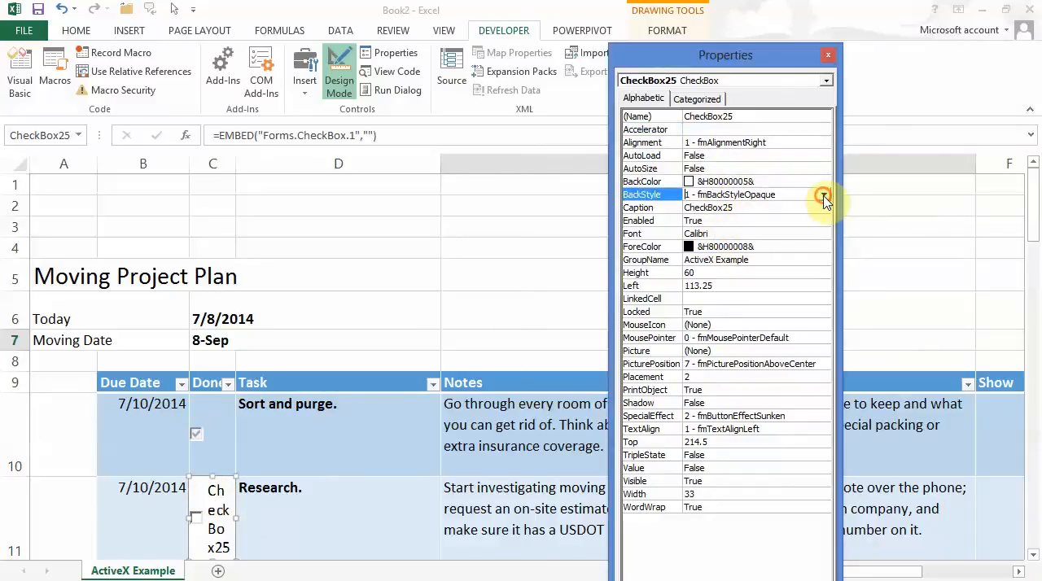
left_click(823, 197)
left_click(777, 208)
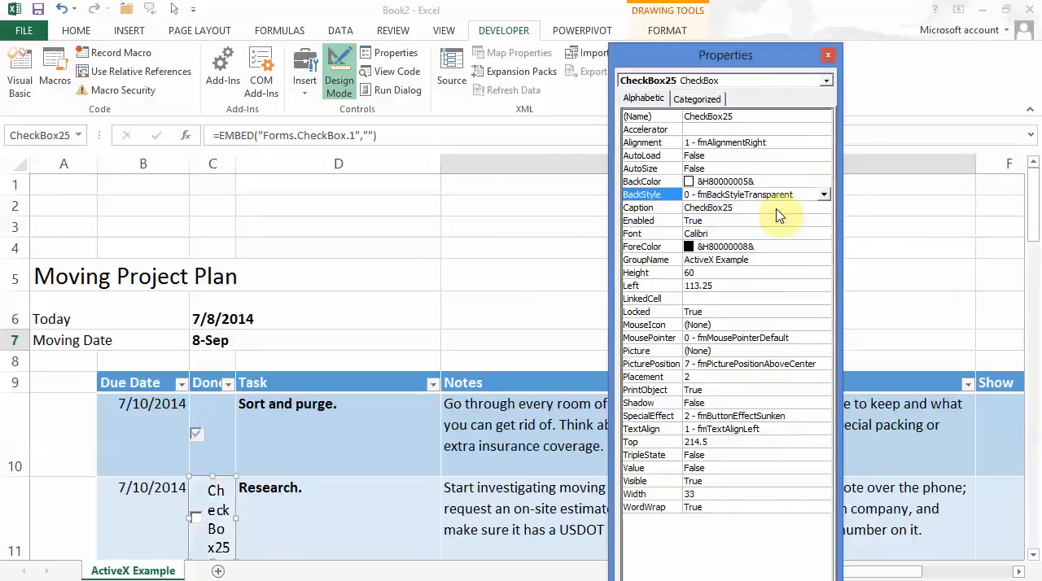
left_click(727, 211)
left_click(672, 210)
key("Delete")
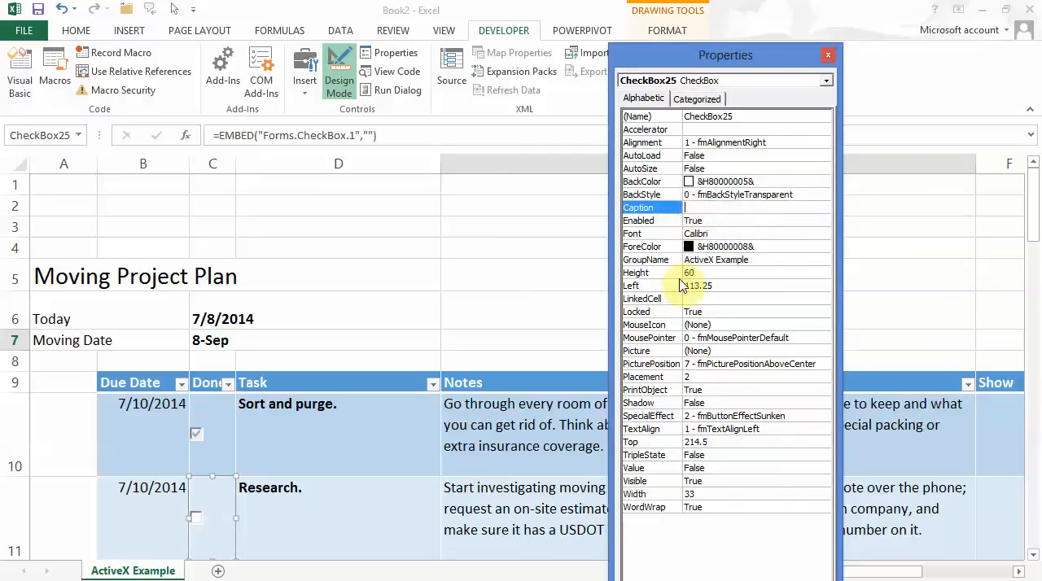
Link the check box in C11 to cell f11 with its LinkedCell property, and close the properties.
left_click(699, 300)
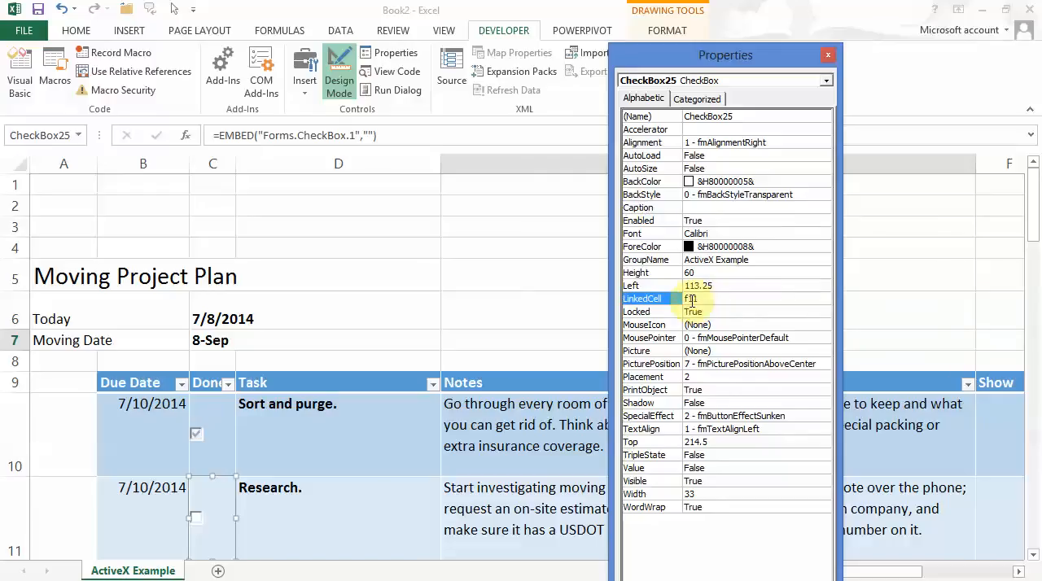
left_click(576, 306)
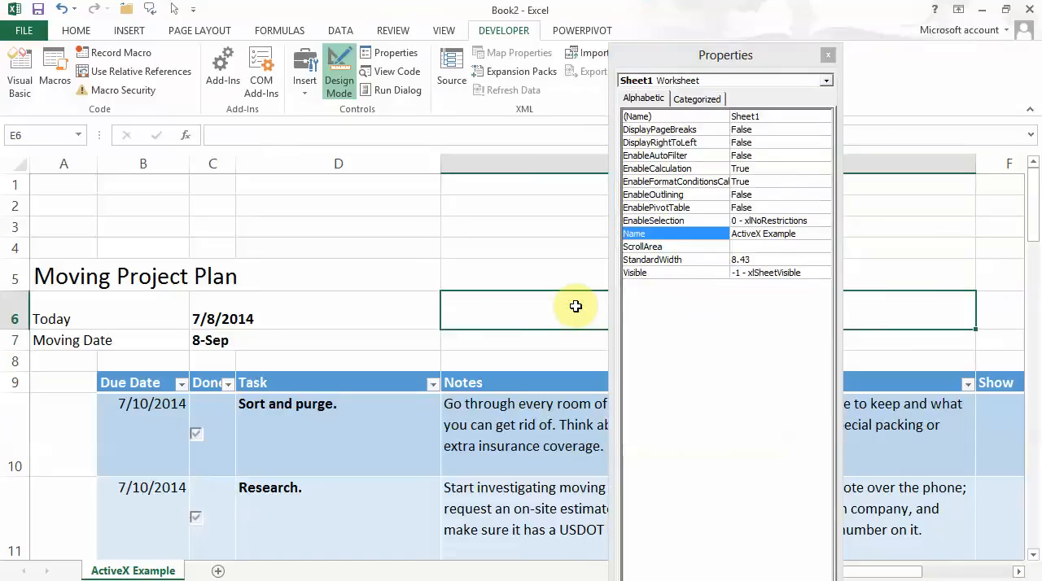
left_click(827, 57)
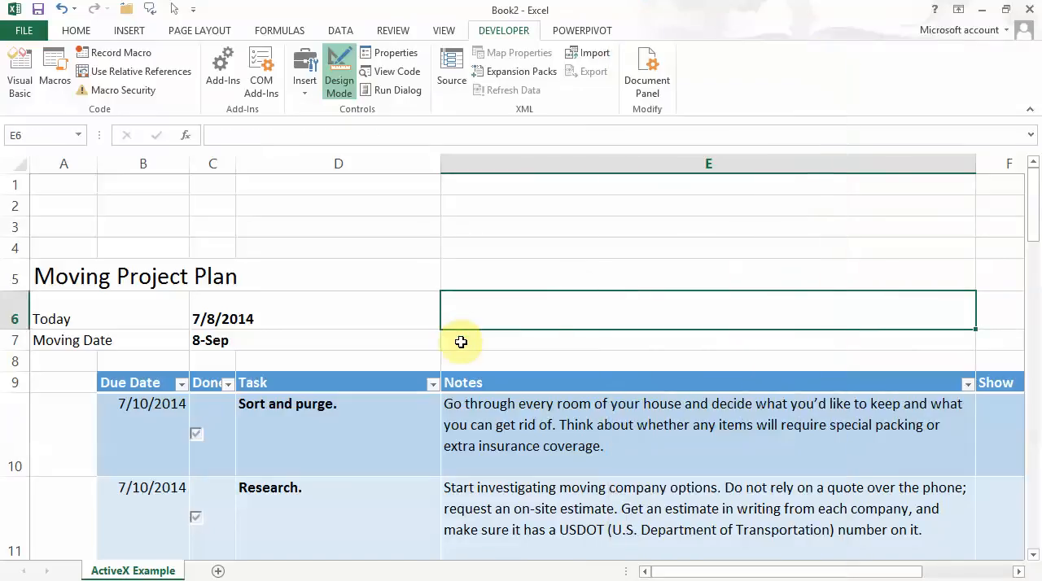
Turn off Design Mode so the ActiveX check boxes in the Done column can be operated.
scroll(459, 335, "down", 2)
scroll(458, 335, "down", 2)
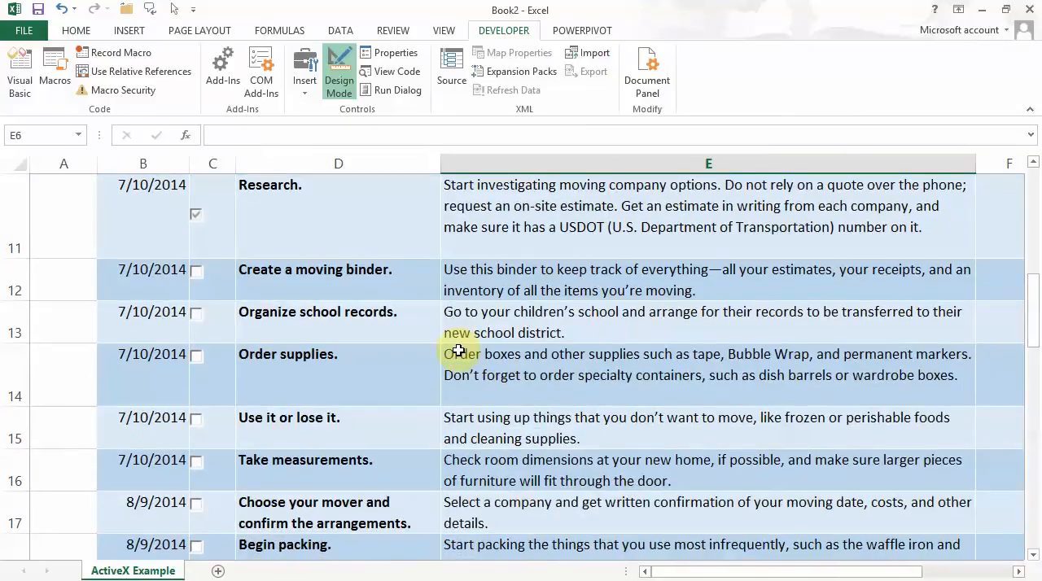
scroll(458, 350, "down", 1)
scroll(458, 350, "up", 5)
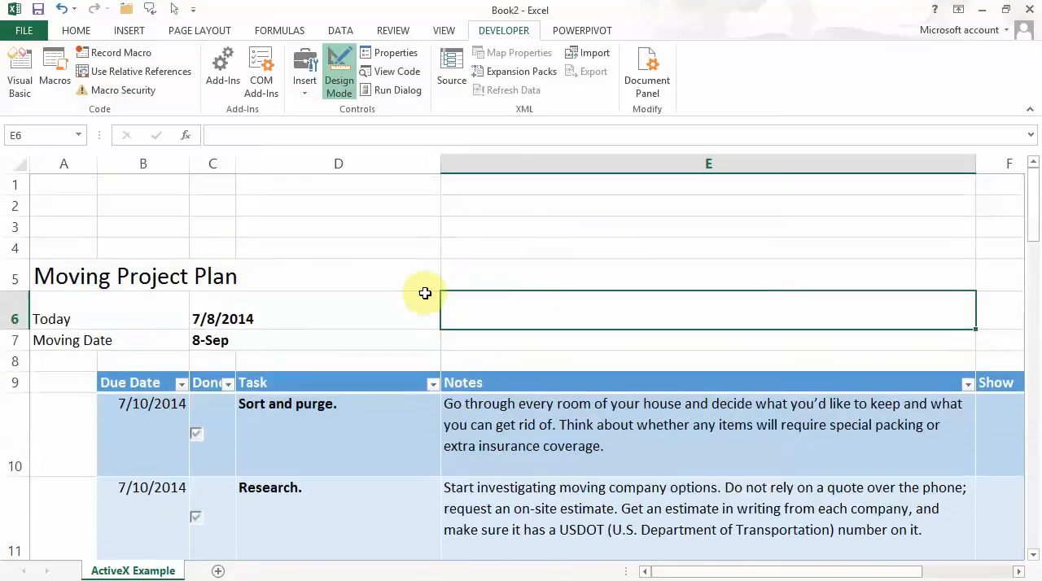
left_click(410, 307)
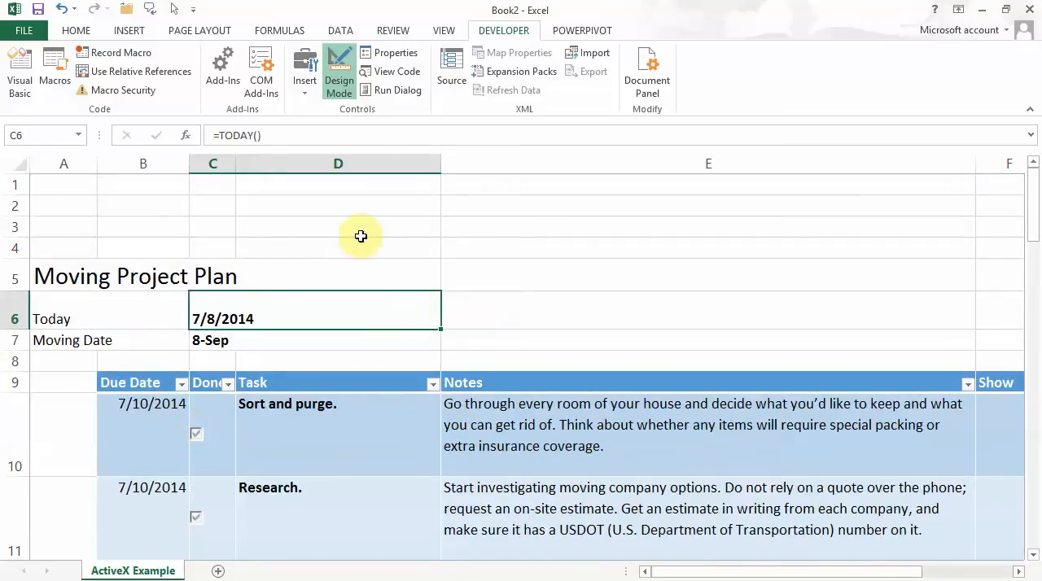
left_click(342, 80)
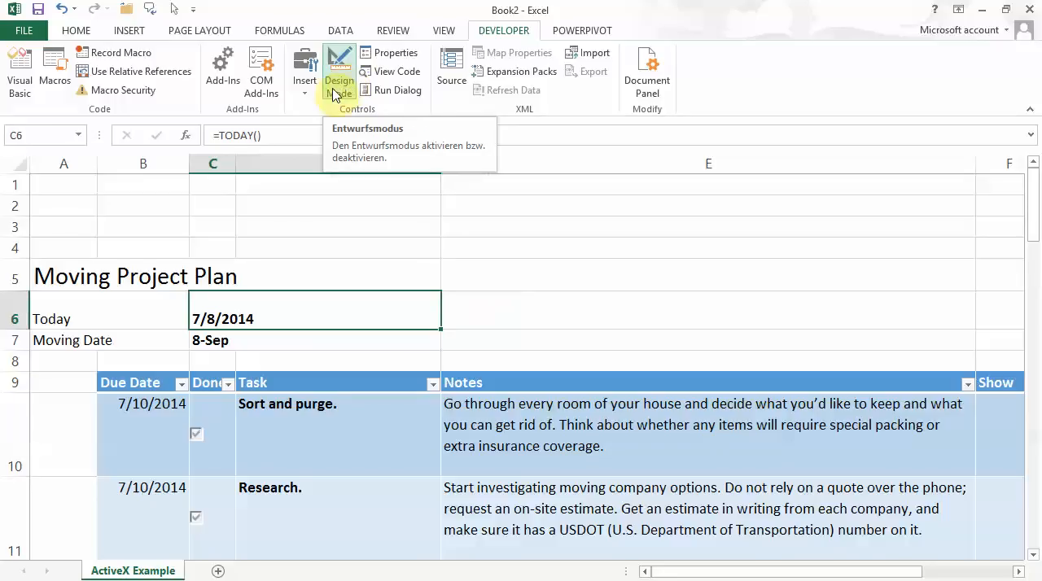
left_click(334, 91)
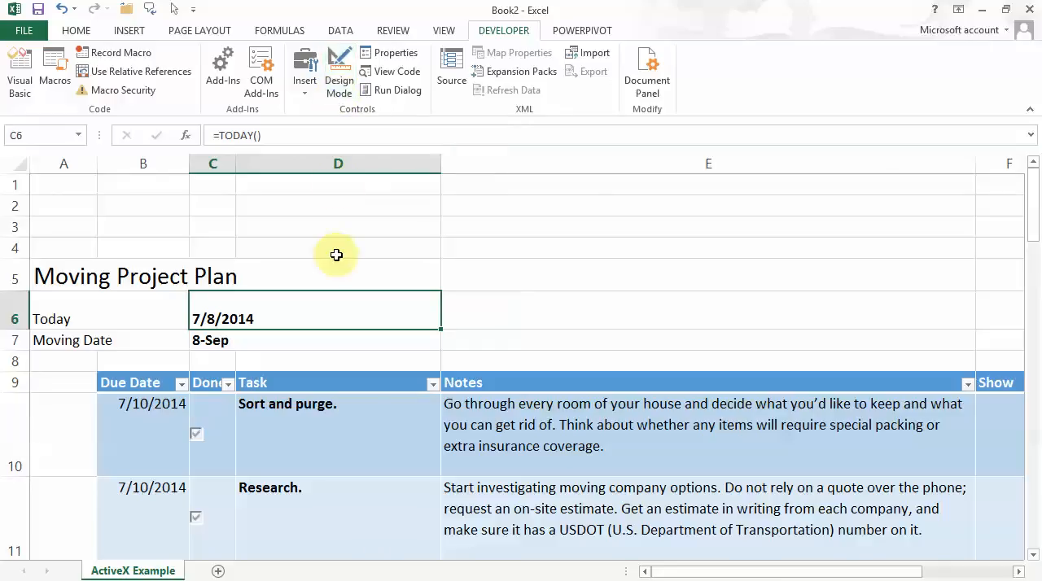
Test the ActiveX check boxes in C10 and C11 by toggling each on and off, leaving both checked.
left_click(196, 438)
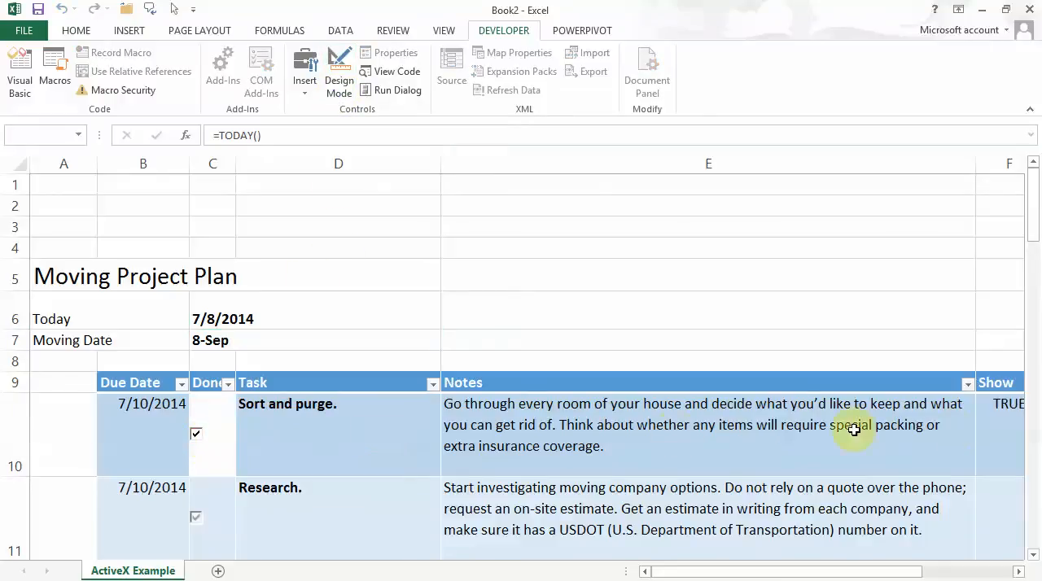
left_click(199, 519)
left_click(200, 520)
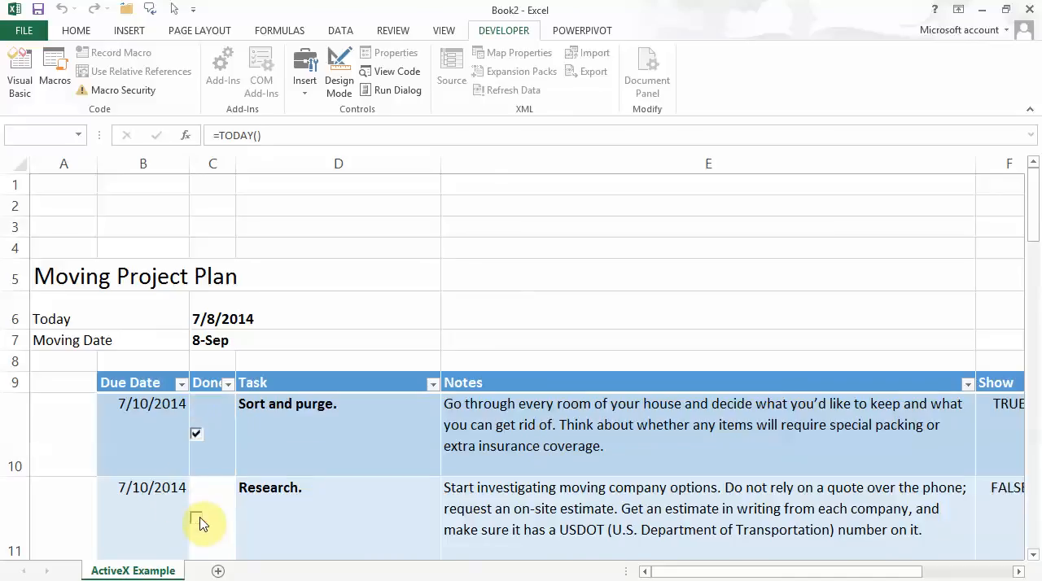
left_click(196, 437)
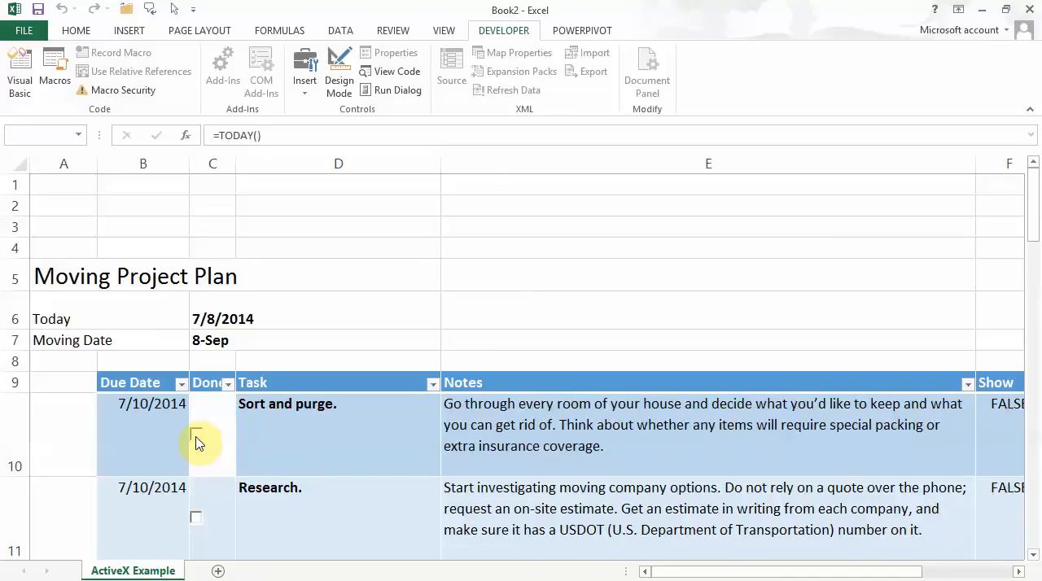
left_click(196, 439)
left_click(197, 521)
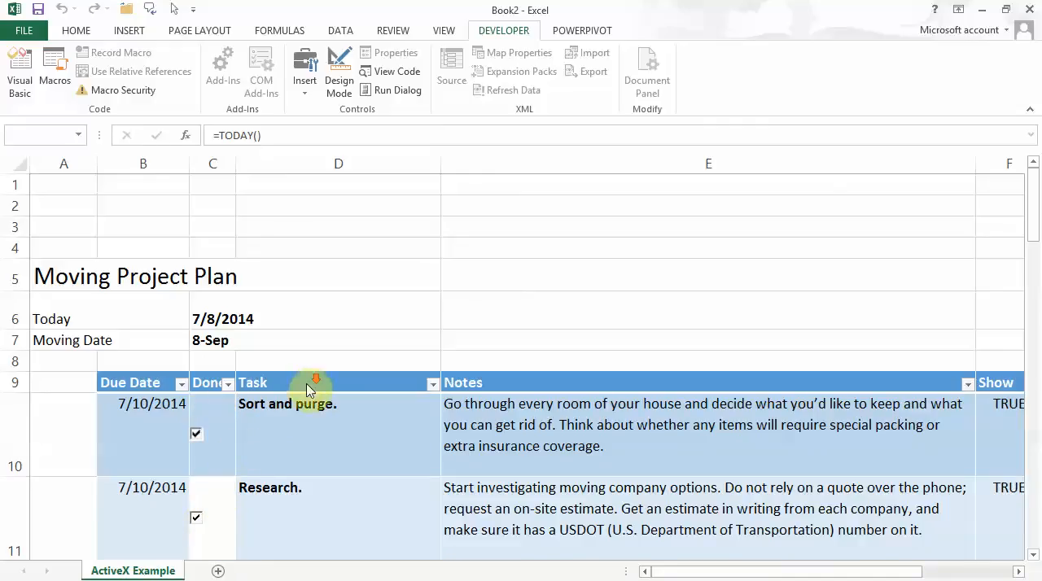
scroll(306, 384, "down", 2)
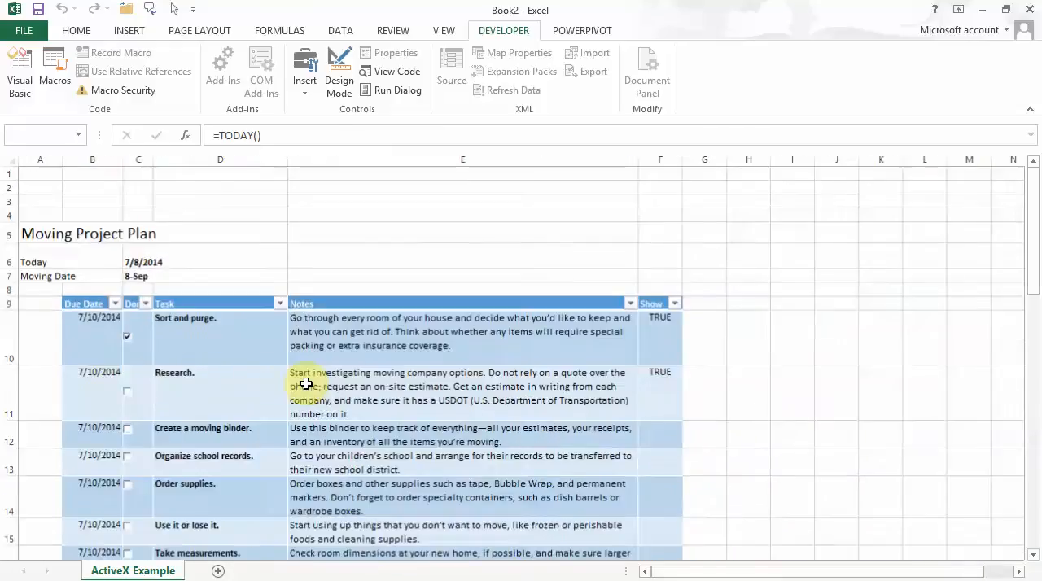